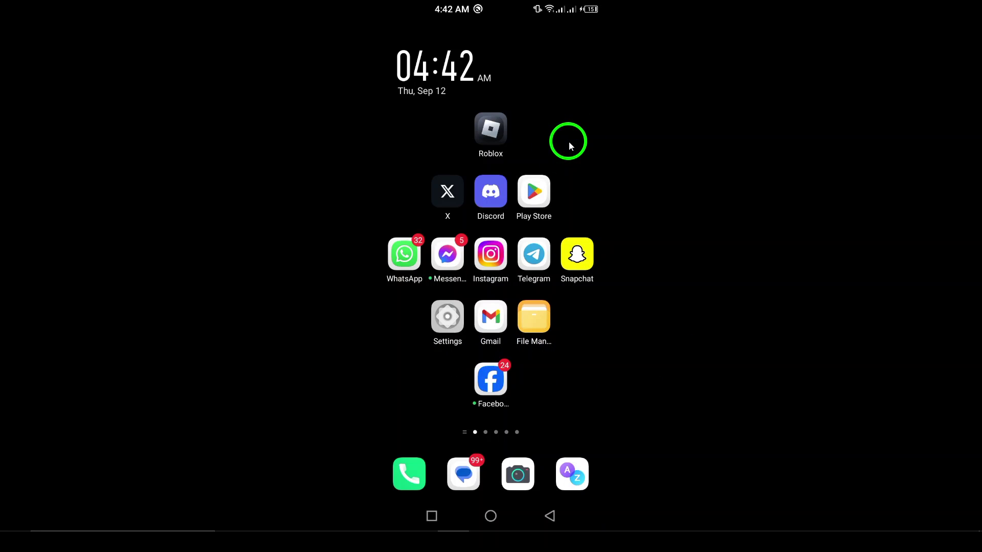
Hold the power key to show the Power off and Reboot menu.
{"action": "key", "text": "XF86PowerOff"}
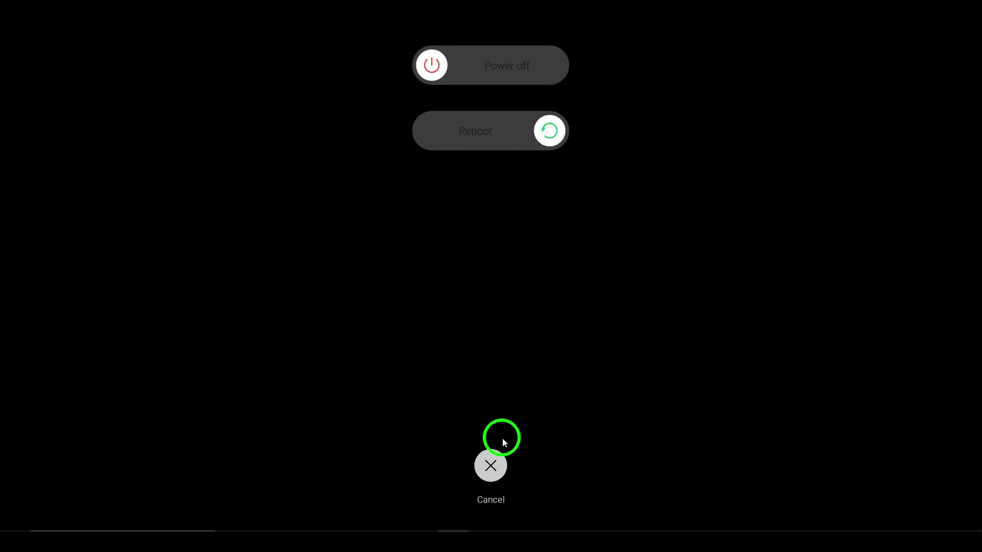
Cancel the power menu without rebooting the phone.
{"action": "left_click", "coordinate": [491, 462]}
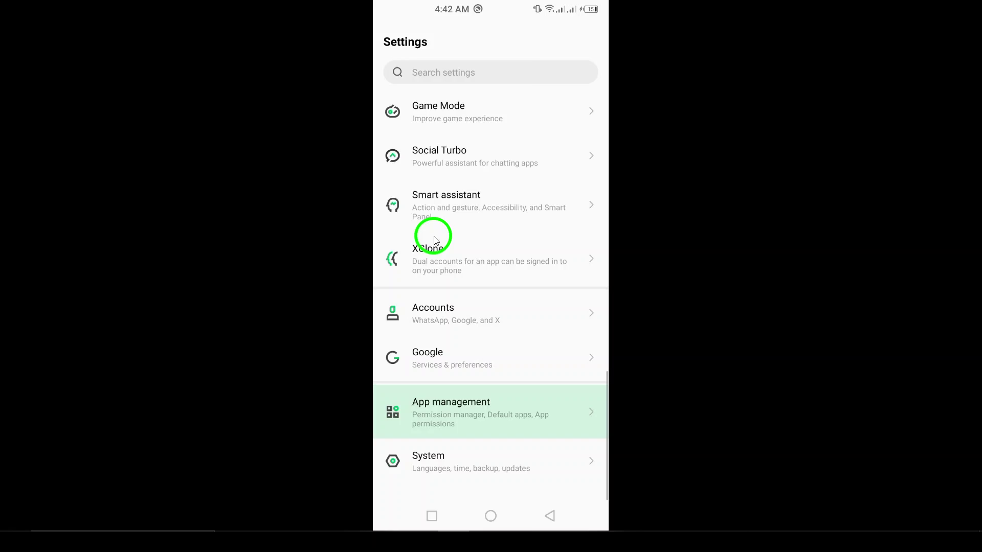
Find Gmail with an app search for 'gm', check its Storage & cache page, and return to app info.
{"action": "left_click", "coordinate": [408, 128]}
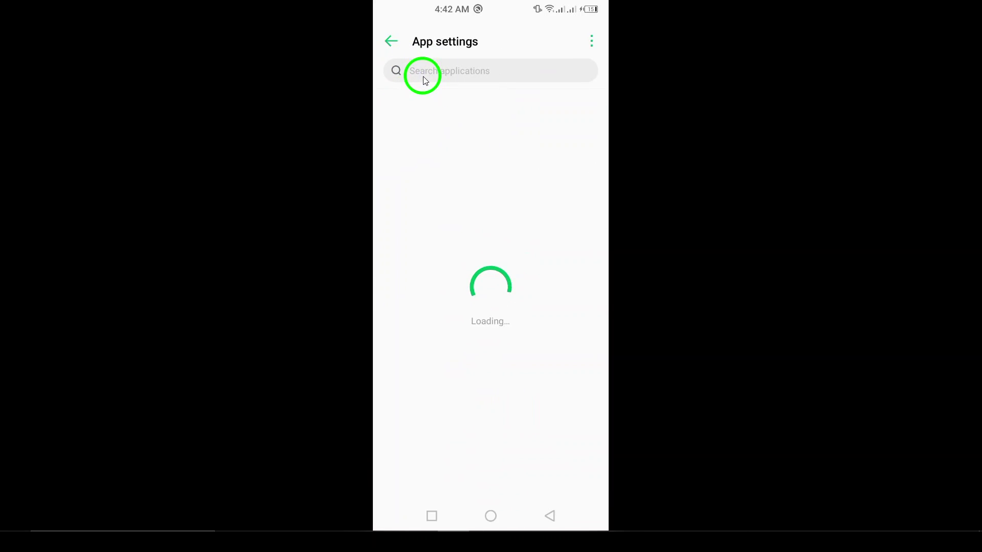
{"action": "left_click", "coordinate": [423, 80]}
{"action": "type", "text": "gmai"}
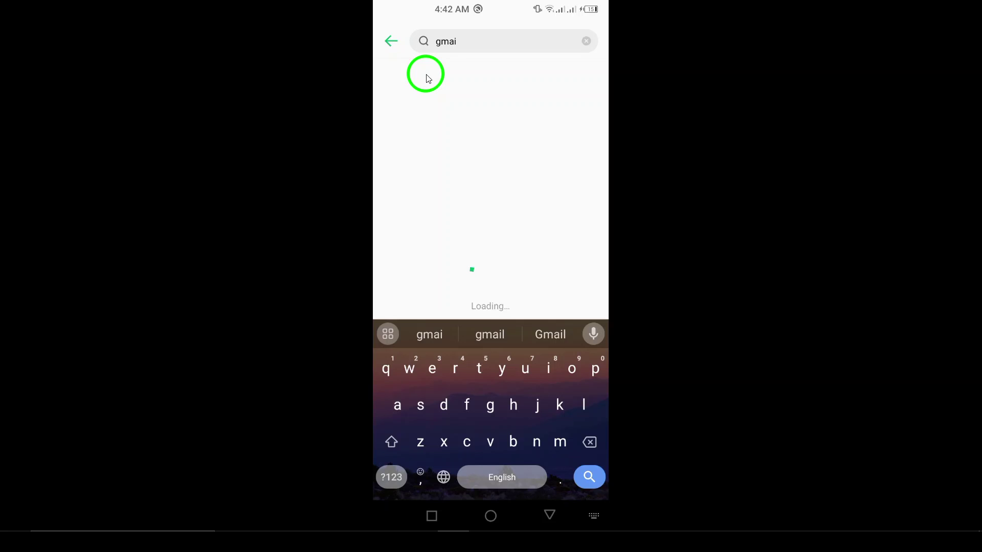
{"action": "left_click", "coordinate": [426, 78]}
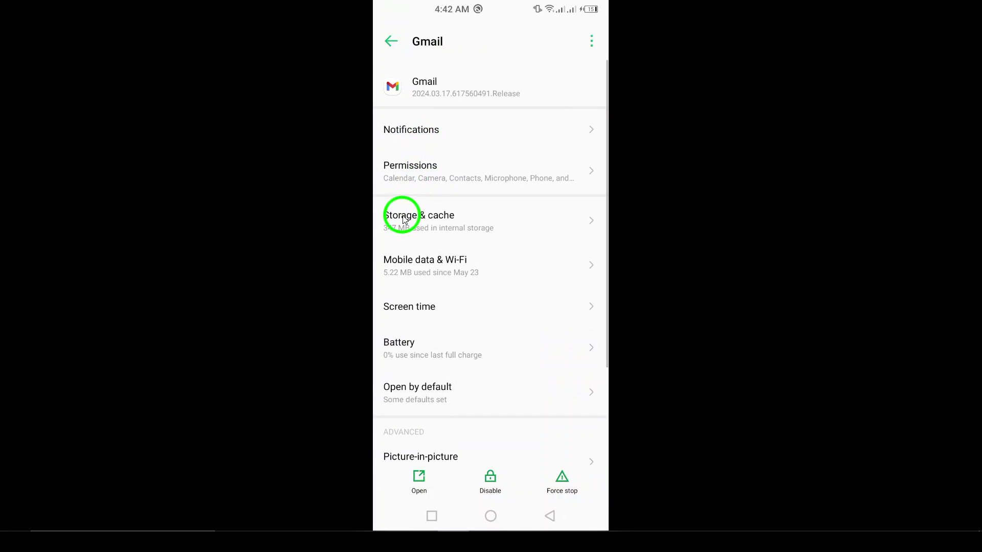
{"action": "left_click", "coordinate": [404, 220]}
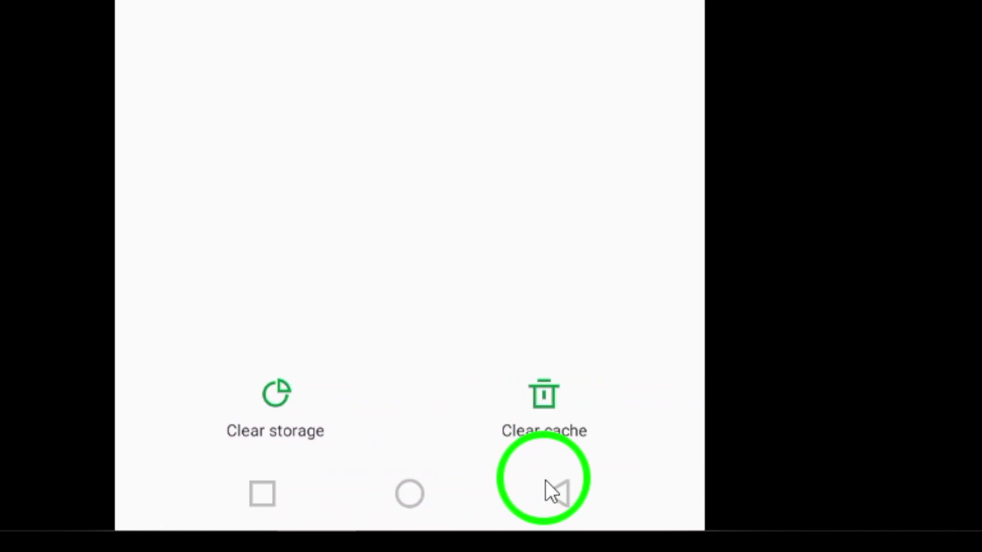
{"action": "left_click", "coordinate": [546, 484]}
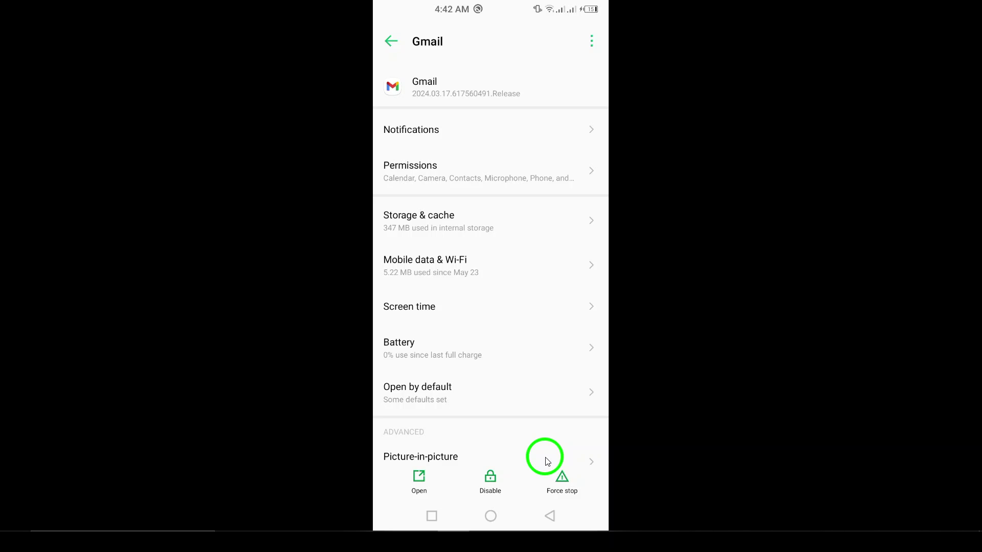
Search the Play Store for 'gmail', see it's unavailable, then bring Settings forward in Recents.
{"action": "left_click", "coordinate": [491, 516]}
{"action": "left_click", "coordinate": [532, 203]}
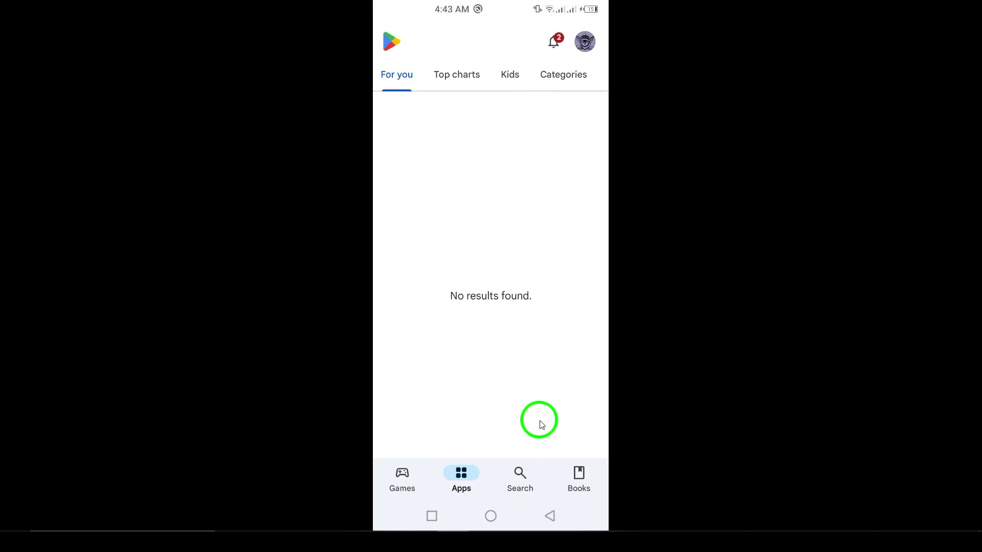
{"action": "left_click", "coordinate": [526, 462]}
{"action": "left_click", "coordinate": [501, 48]}
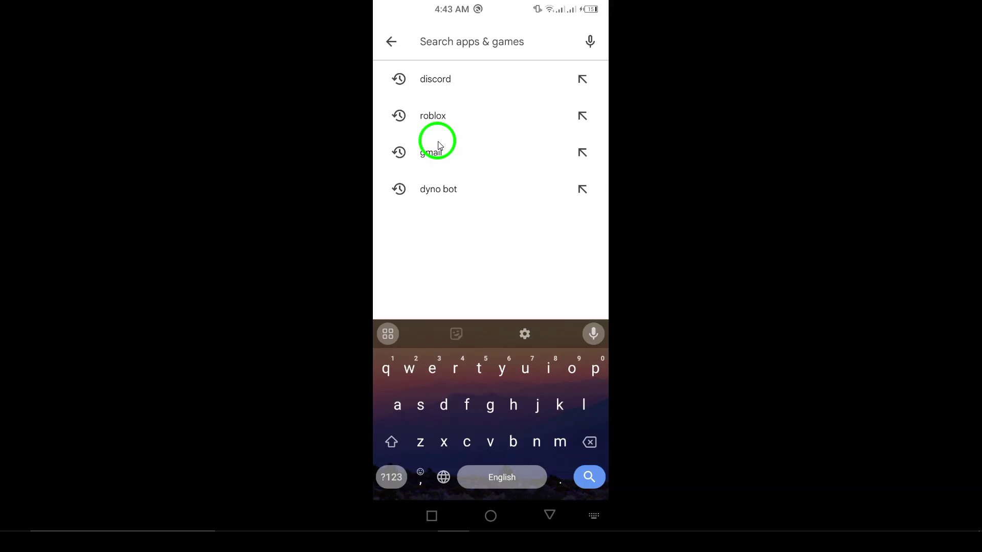
{"action": "left_click", "coordinate": [434, 151]}
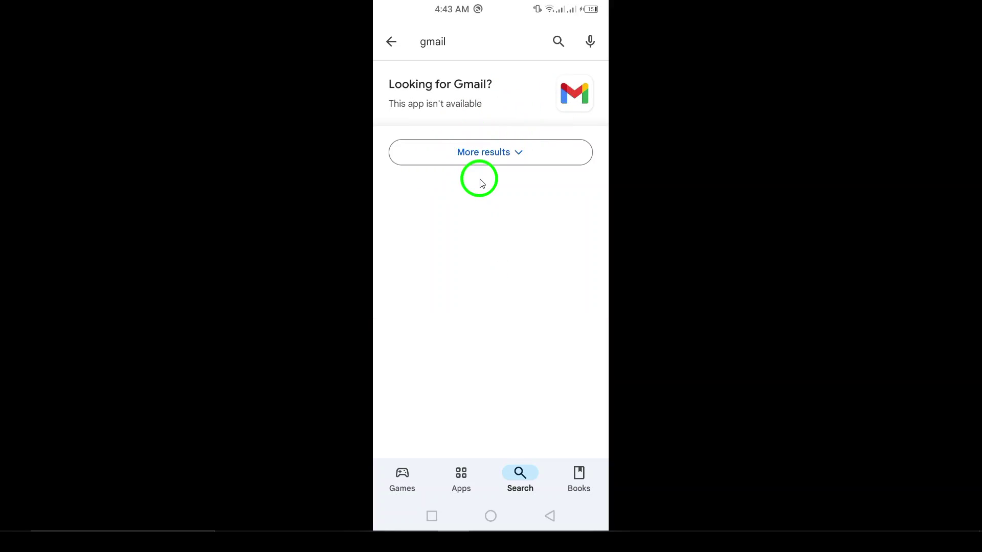
{"action": "left_click", "coordinate": [431, 519]}
{"action": "left_click_drag", "start_coordinate": [489, 222], "coordinate": [503, 410]}
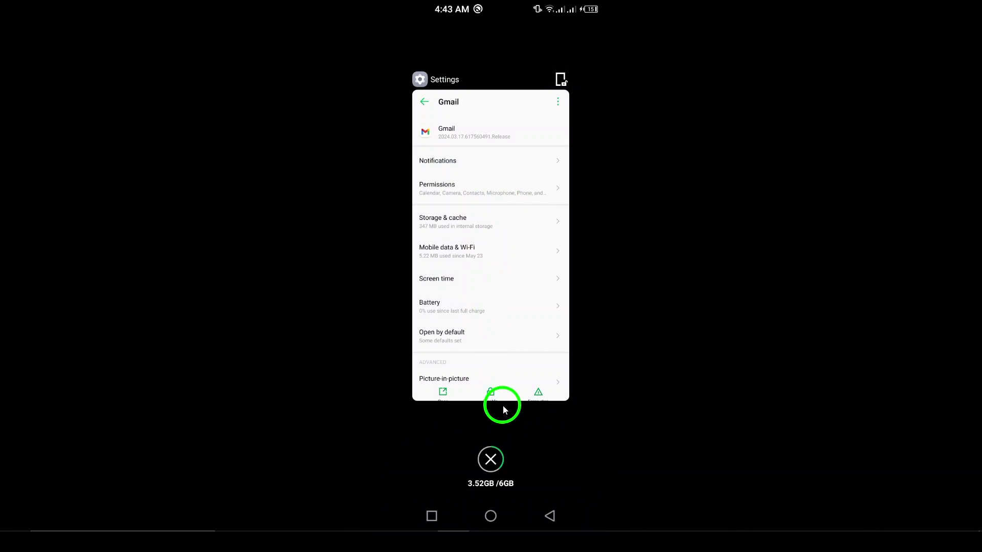
Back out from Gmail's app info to the main Settings screen.
{"action": "left_click", "coordinate": [499, 360]}
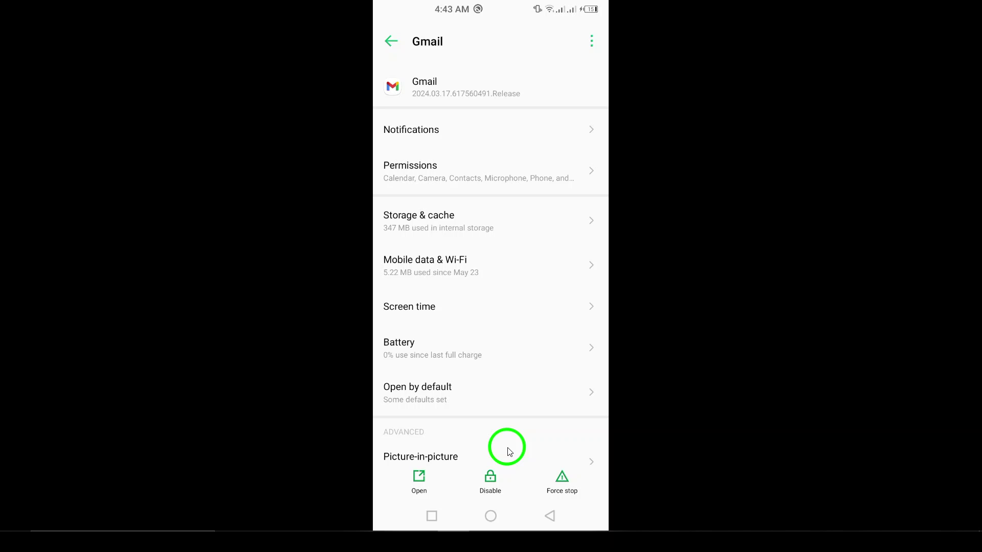
{"action": "left_click", "coordinate": [556, 513]}
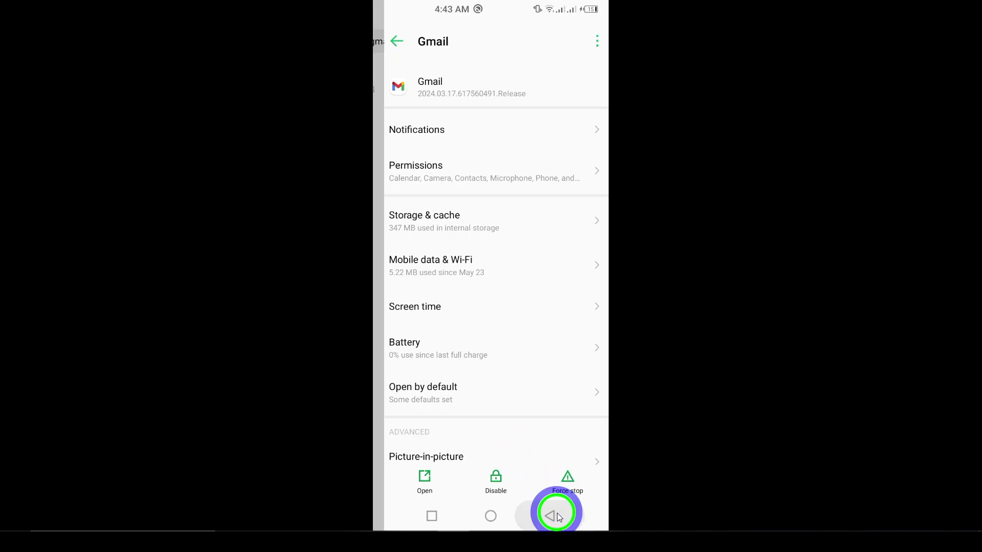
{"action": "left_click", "coordinate": [558, 513]}
{"action": "left_click", "coordinate": [557, 515]}
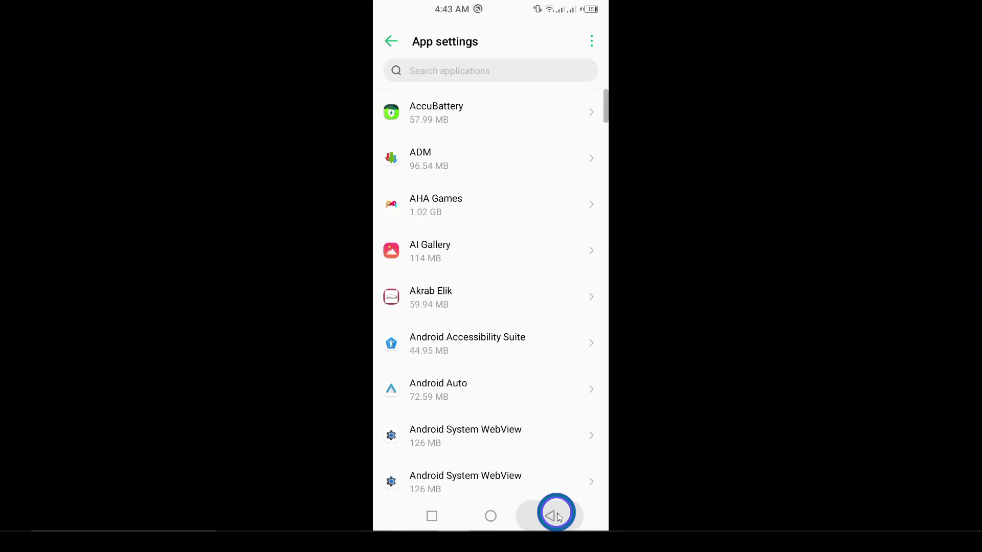
{"action": "left_click", "coordinate": [557, 516]}
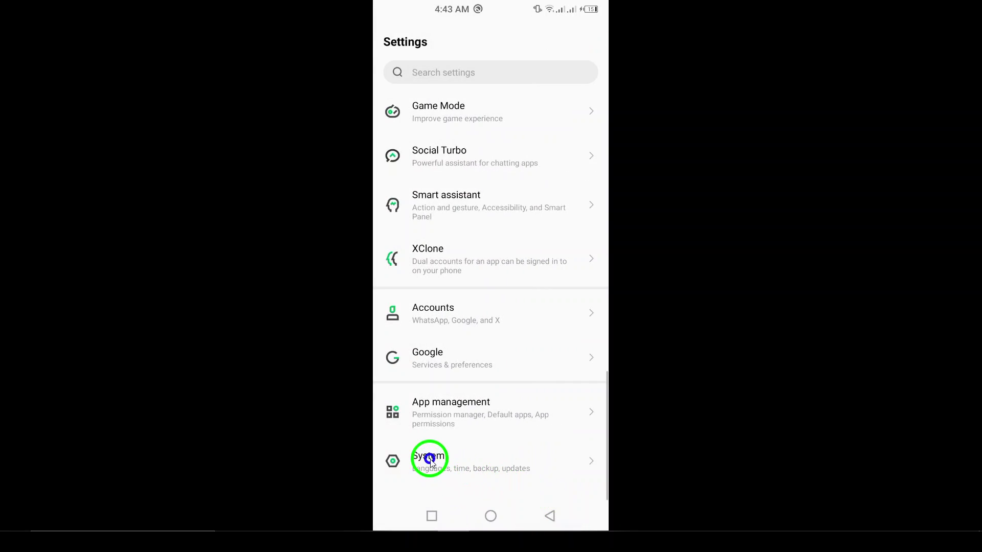
View the System update page (XOS v7.1.0), then swipe Settings away in Recents.
{"action": "left_click", "coordinate": [430, 461]}
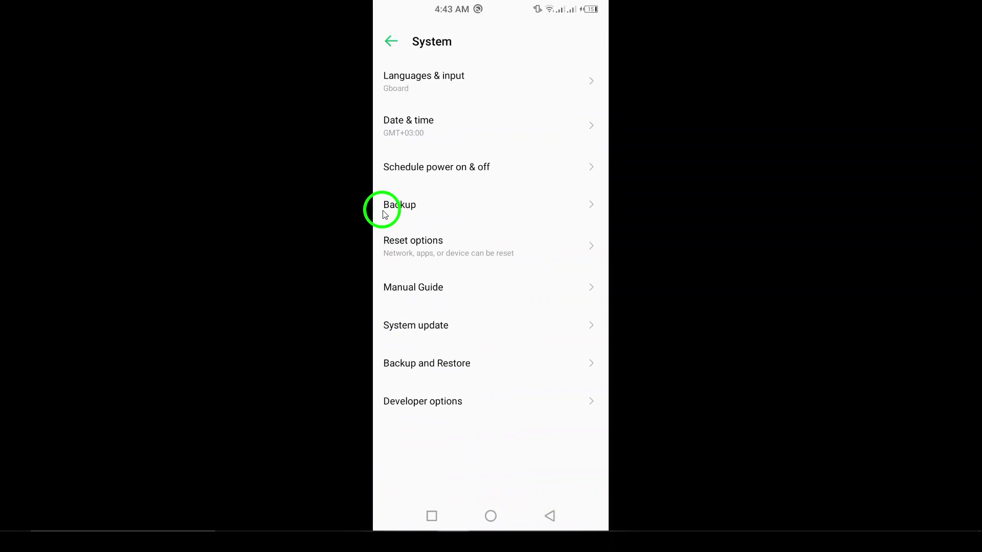
{"action": "left_click", "coordinate": [397, 328]}
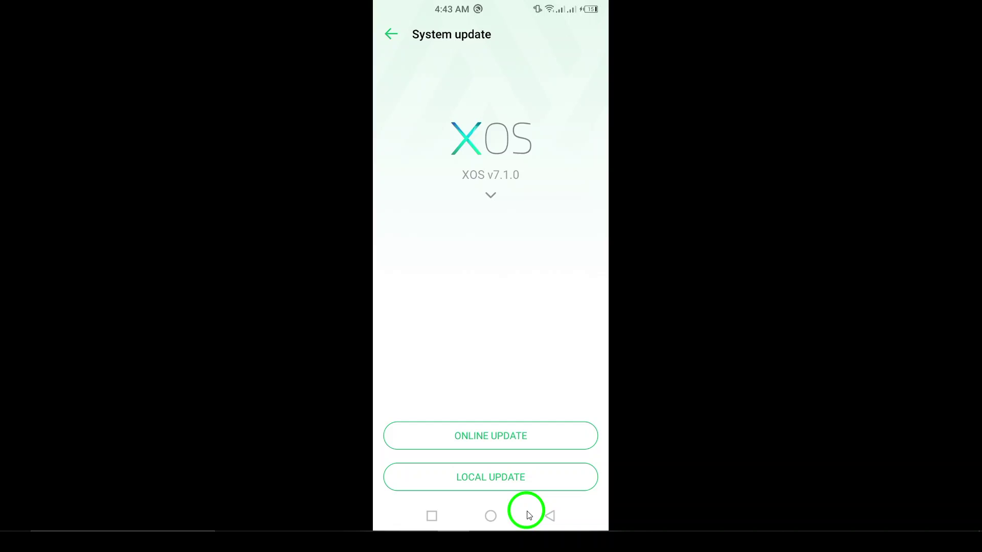
{"action": "left_click", "coordinate": [429, 515]}
{"action": "left_click_drag", "start_coordinate": [513, 176], "coordinate": [510, 93]}
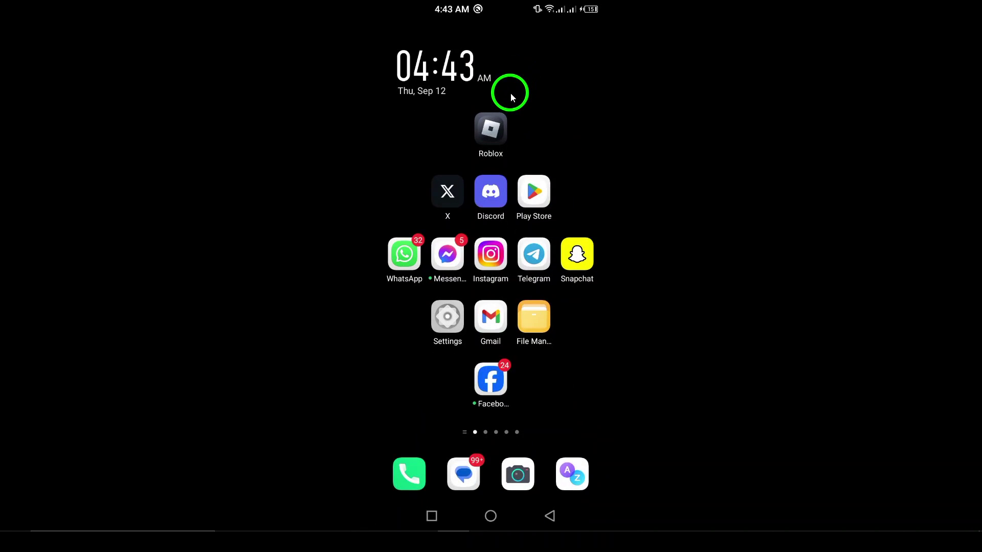